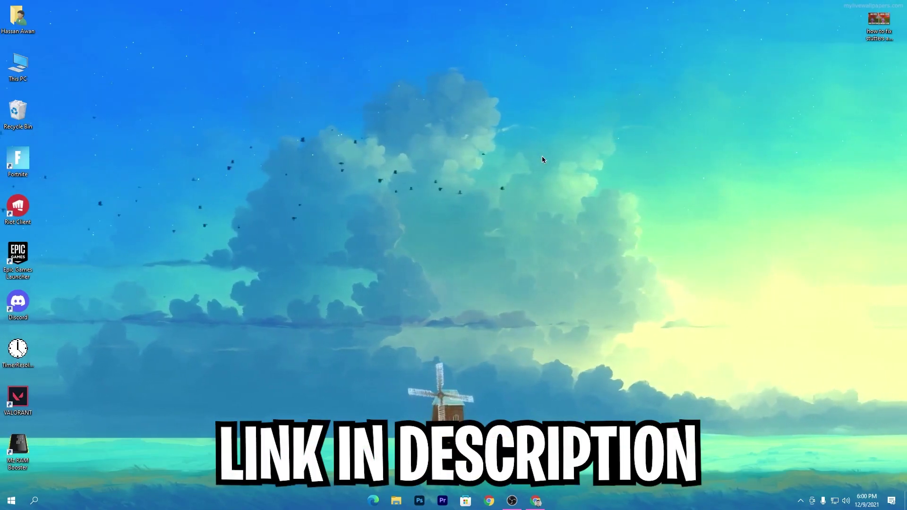
- Switch to Chrome, open the Fortnite Chapter 3 Ultimate FPS Boost Pack post, and follow its file download link
left_click(538, 501)
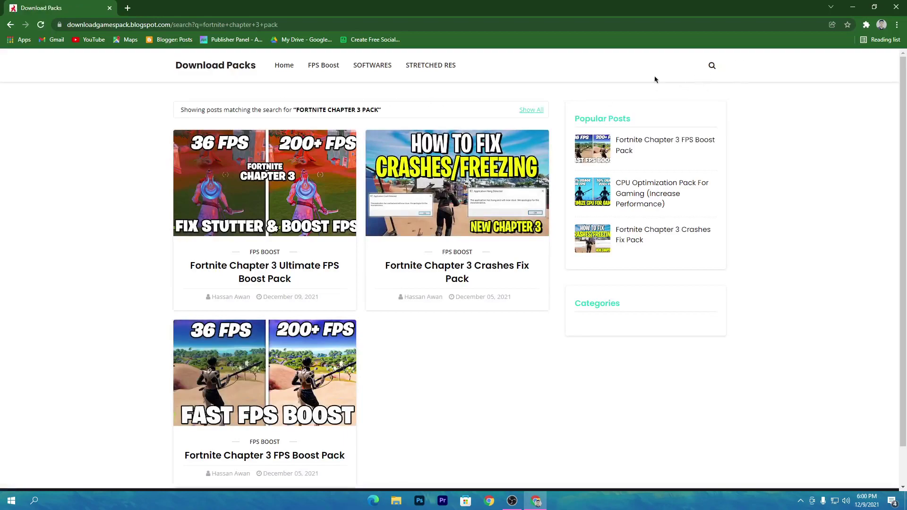
left_click(286, 184)
scroll(377, 204, "down", 3)
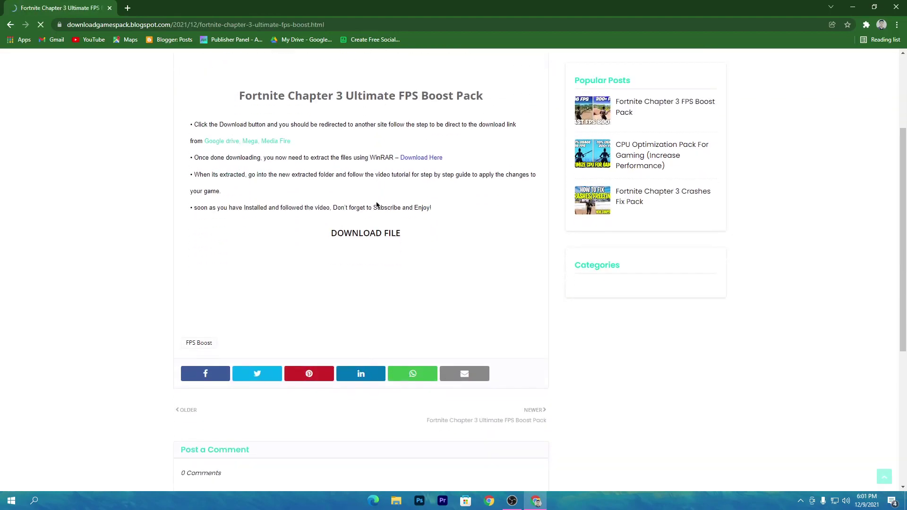
scroll(385, 338, "down", 3)
left_click(363, 334)
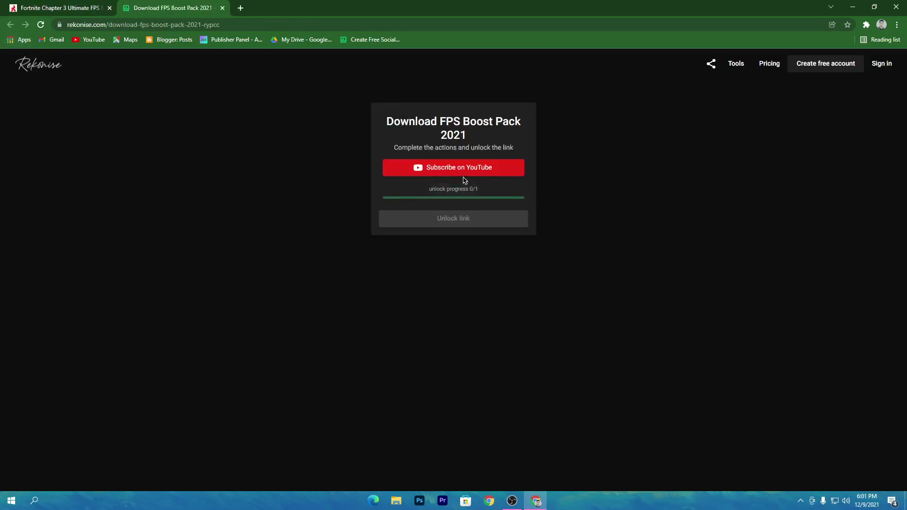
- Complete the YouTube subscription requirement for the FPS Boost Pack 2021 and unlock the download link
left_click(467, 171)
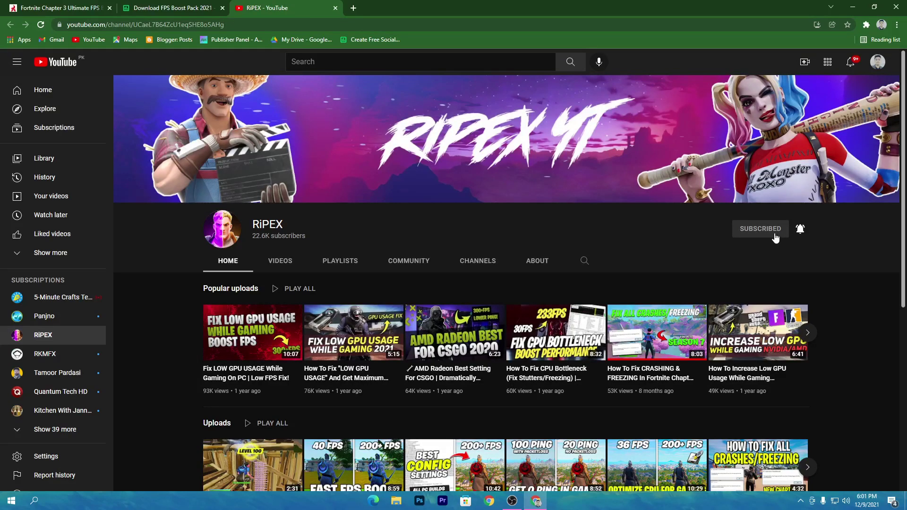
left_click(157, 4)
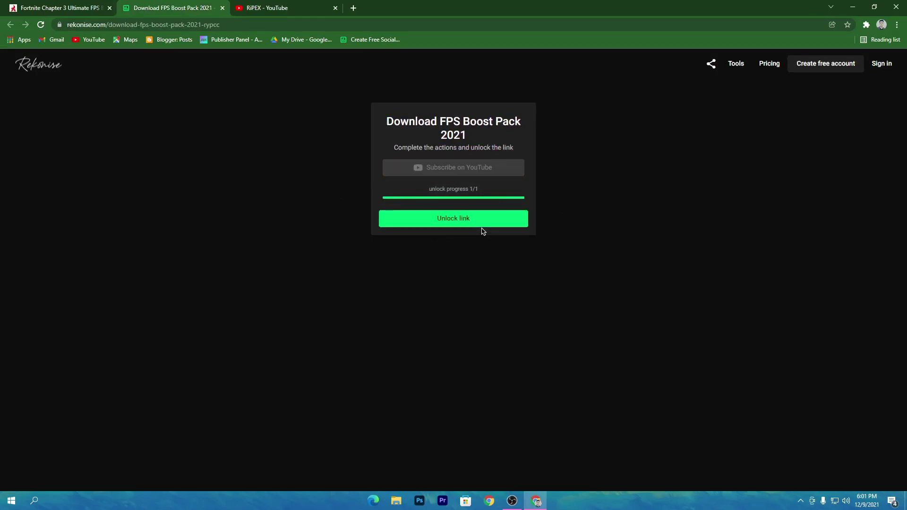
left_click(499, 224)
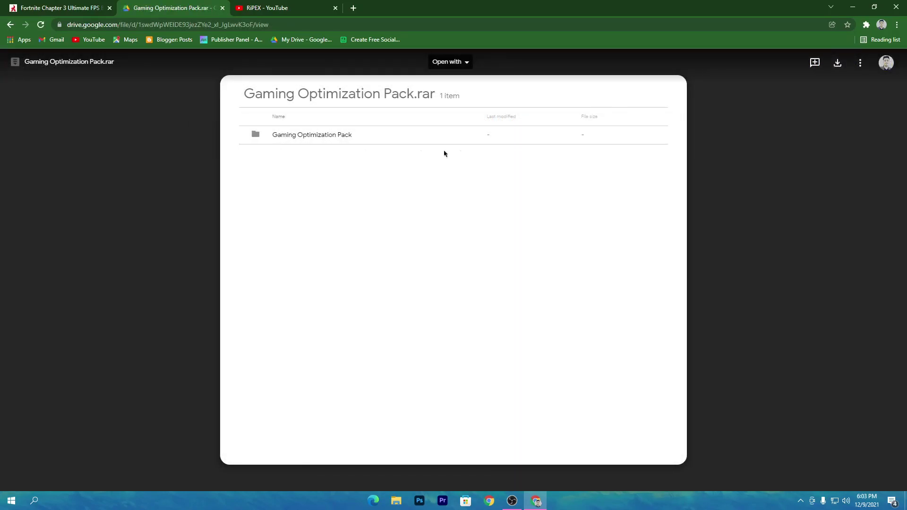
- Download Gaming Optimization Pack.rar from Google Drive and place the archive on the desktop
left_click(849, 7)
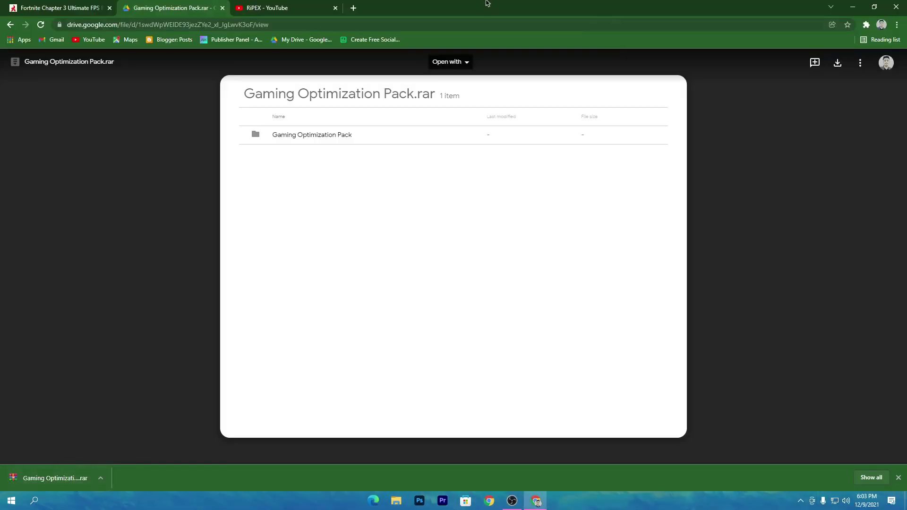
double_click(490, 8)
left_click_drag(118, 449, 801, 309)
left_click(684, 64)
- Extract the Gaming Optimization Pack folder from the archive to the desktop and close WinRAR
double_click(807, 303)
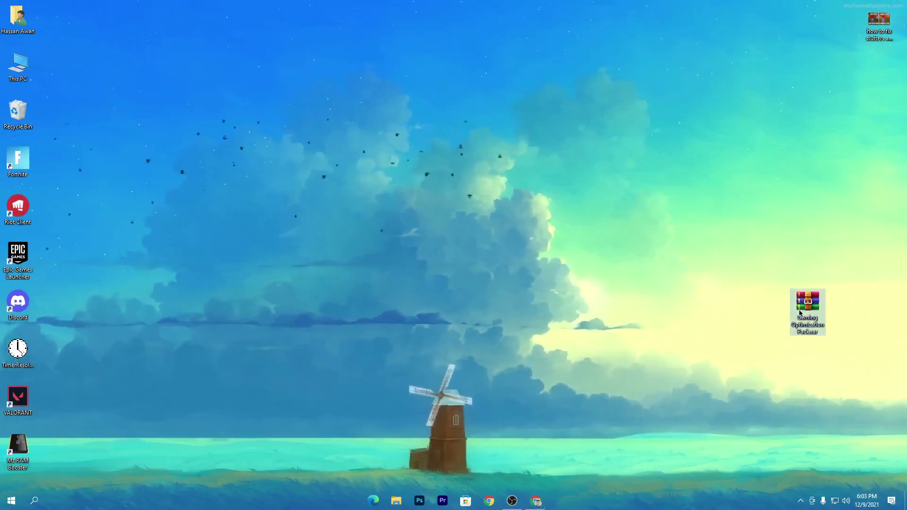
left_click_drag(193, 198, 520, 43)
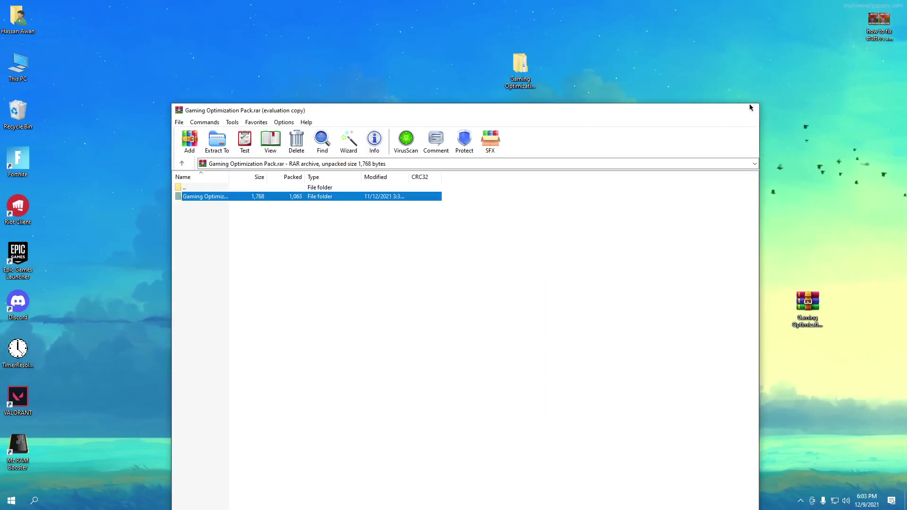
left_click(748, 110)
- Merge CpuPriorityClass.reg from the extracted pack's CPU Registry Tweaks folder into the Windows registry
double_click(521, 71)
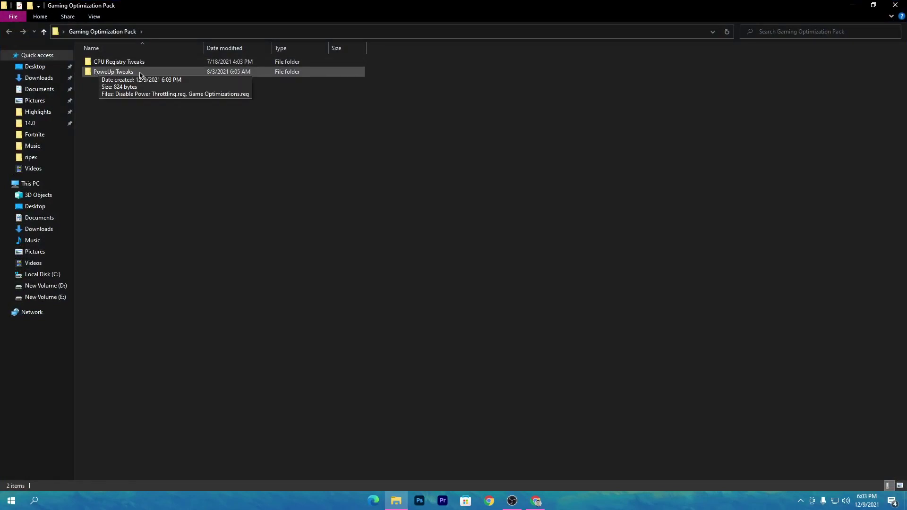
double_click(153, 62)
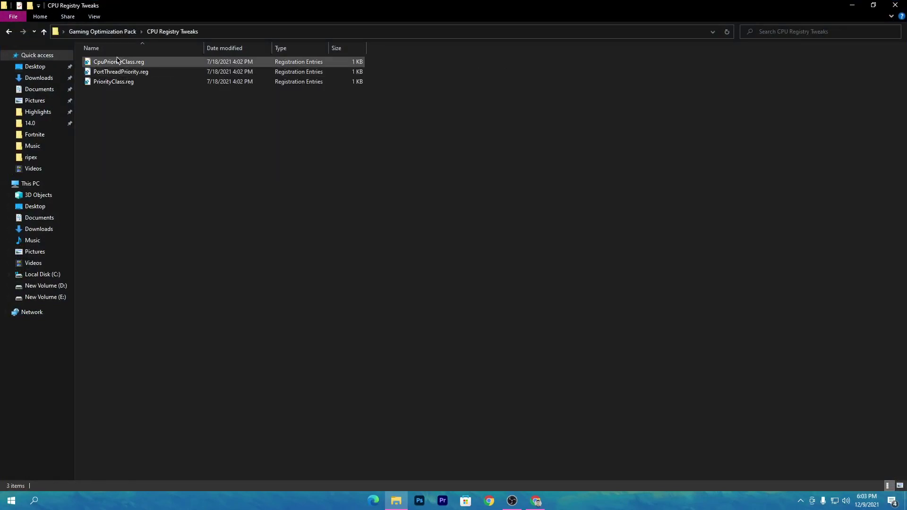
left_click_drag(99, 107, 326, 56)
left_click(170, 133)
left_click(107, 62)
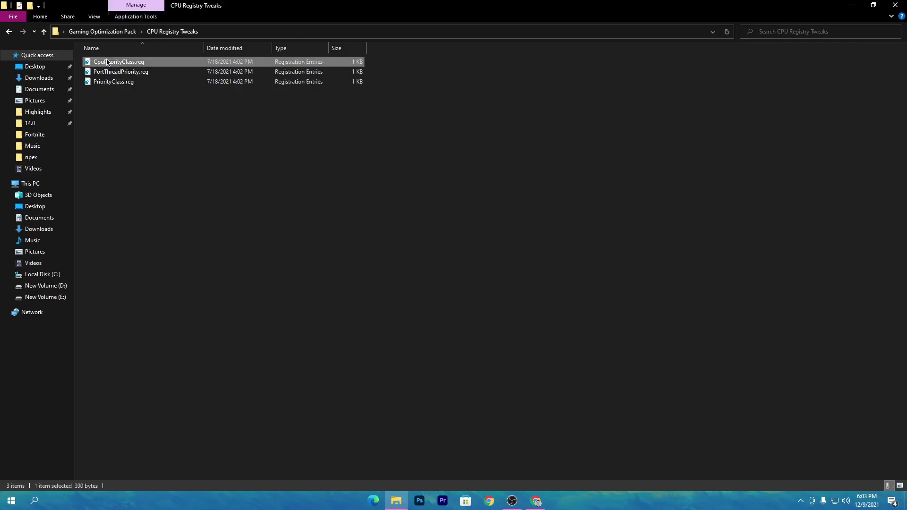
double_click(107, 62)
left_click(395, 324)
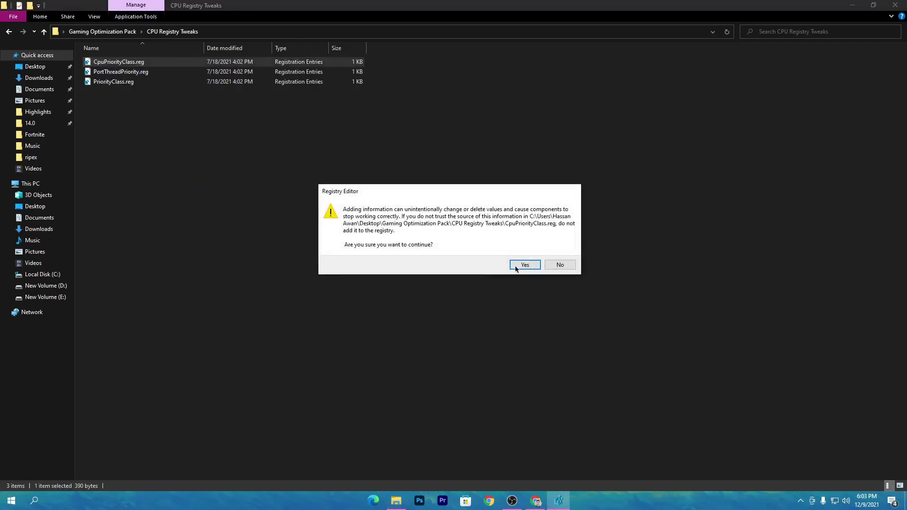
left_click(516, 268)
left_click(561, 251)
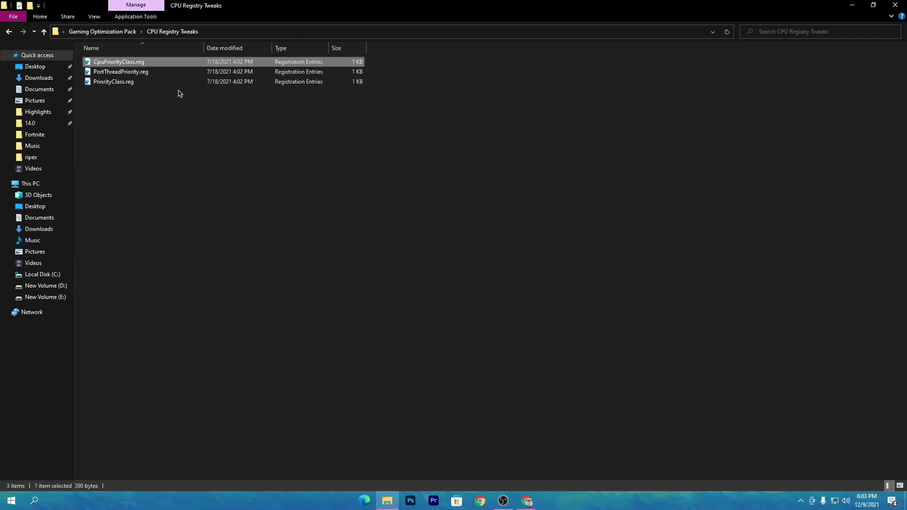
- Merge PortThreadPriority.reg from the CPU Registry Tweaks folder into the registry
double_click(121, 72)
left_click(400, 321)
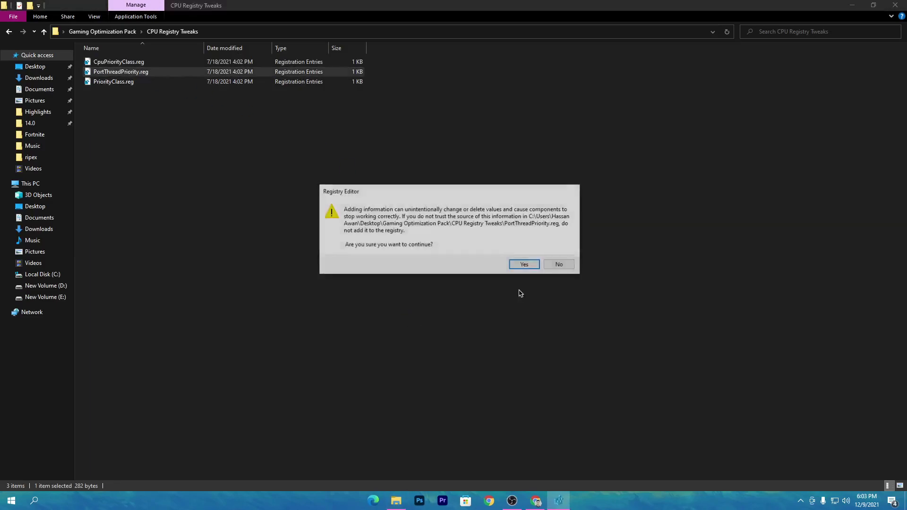
left_click(523, 264)
left_click(558, 255)
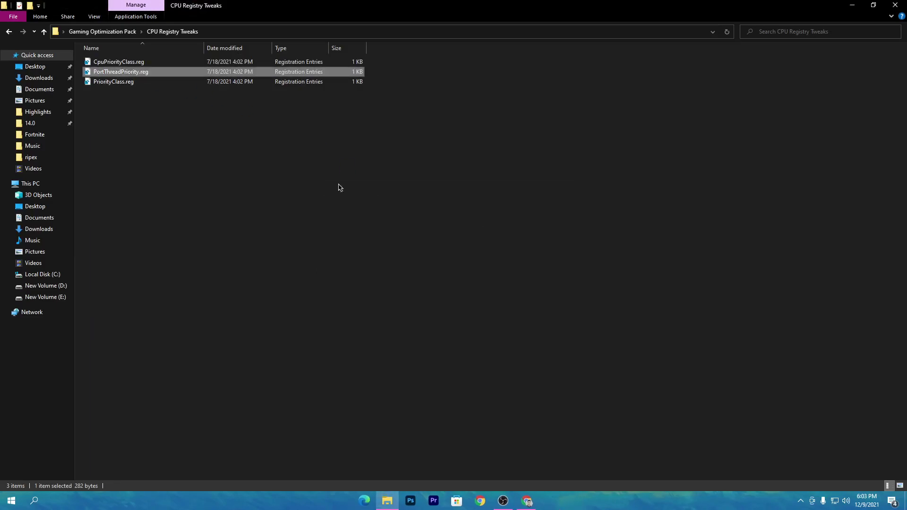
- Merge PriorityClass.reg from the CPU Registry Tweaks folder into the registry
double_click(130, 83)
left_click(383, 327)
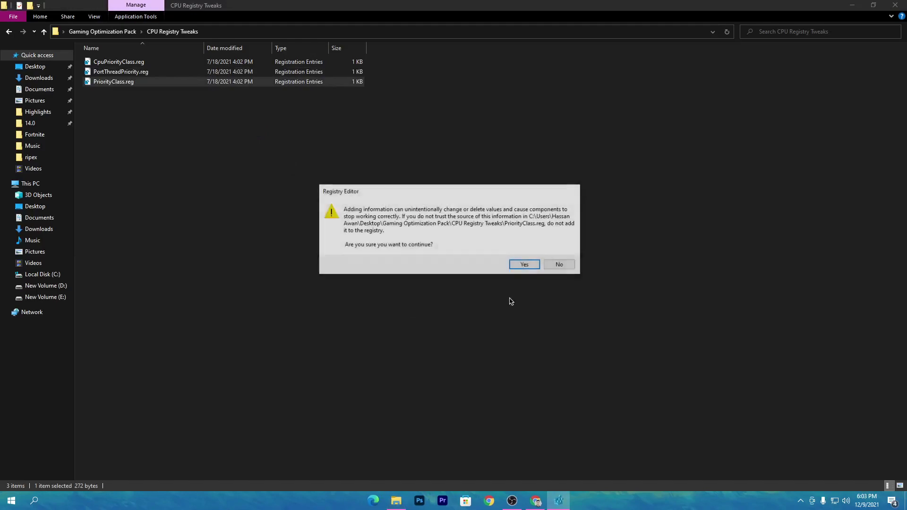
left_click(523, 264)
left_click(560, 251)
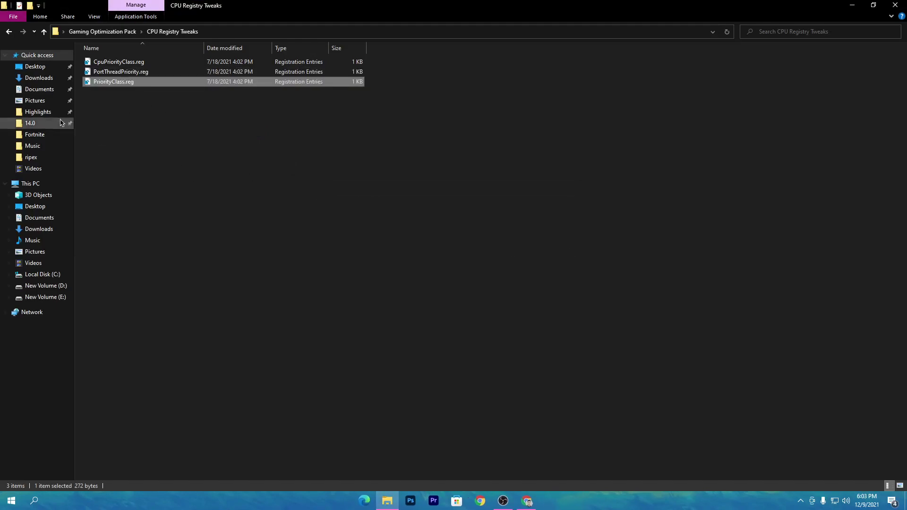
- Merge Disable Power Throttling.reg from the pack's PoweUp Tweaks folder into the registry
left_click(99, 32)
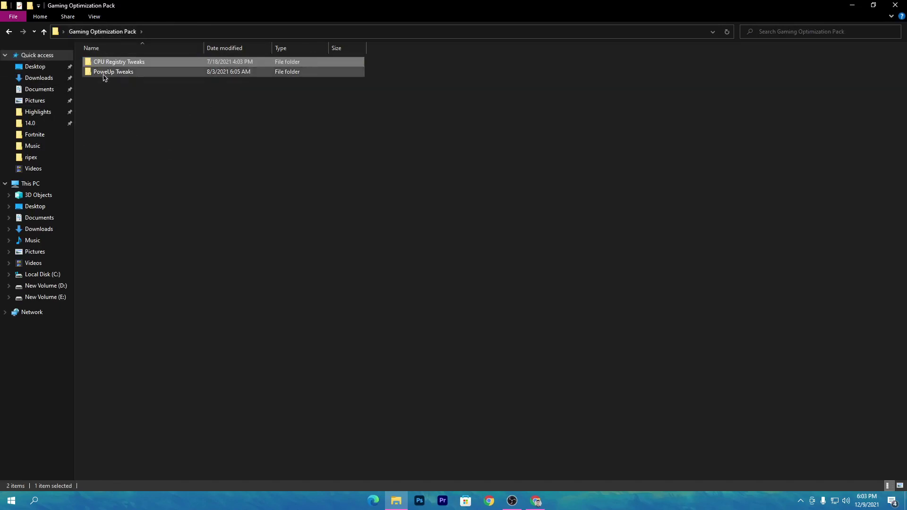
double_click(105, 72)
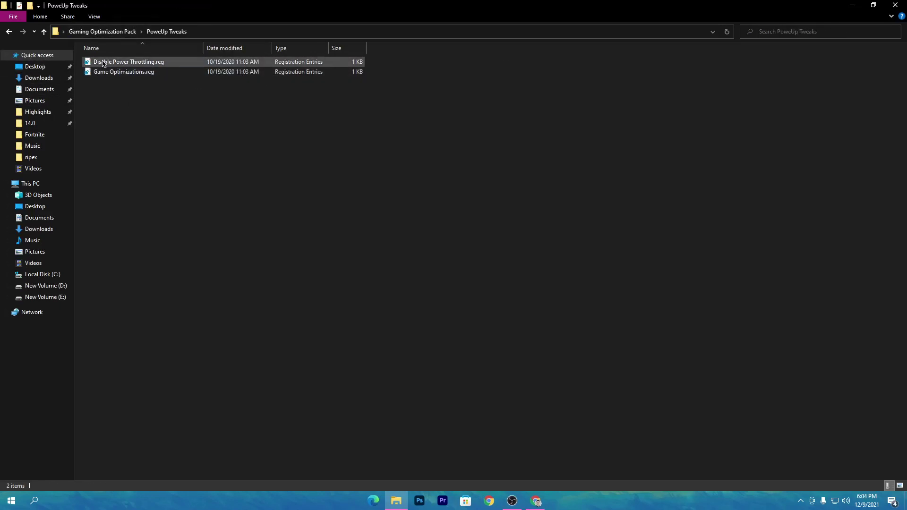
double_click(141, 62)
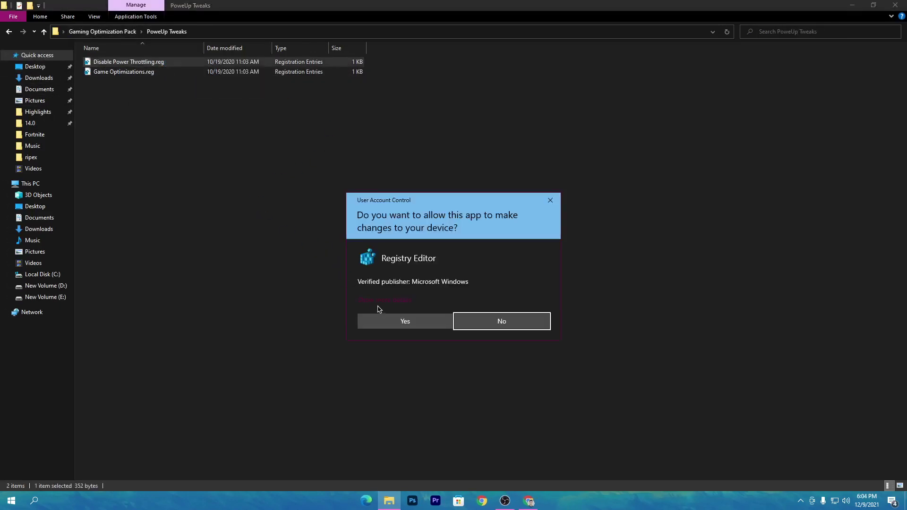
left_click(382, 317)
left_click(525, 266)
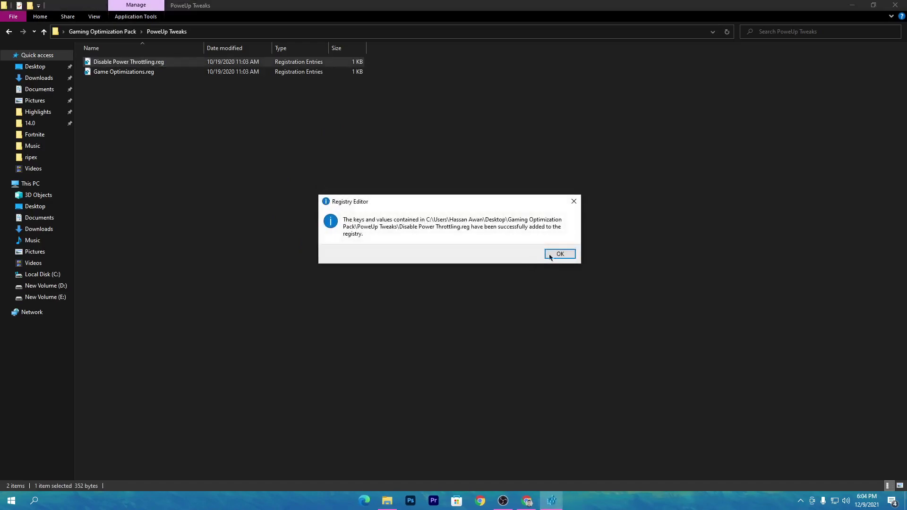
left_click(558, 255)
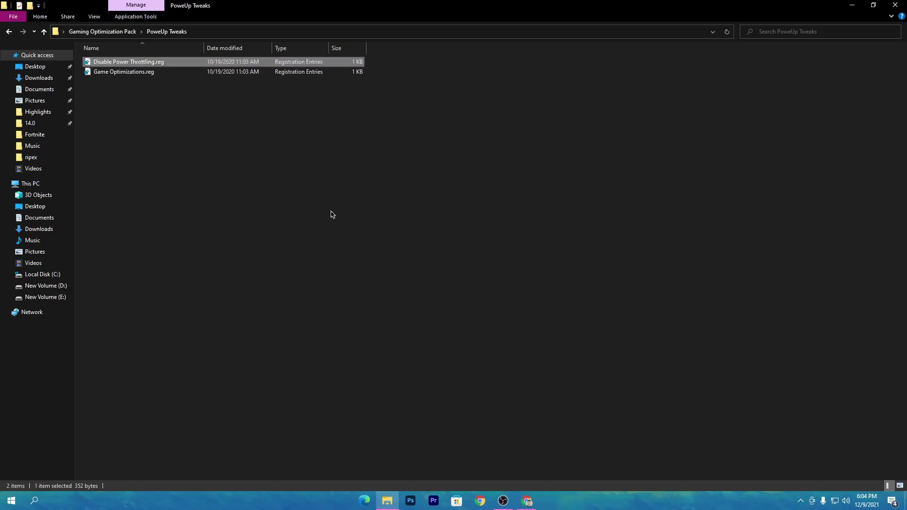
- Merge Game Optimizations.reg from the PoweUp Tweaks folder into the registry and close the folder window
double_click(125, 72)
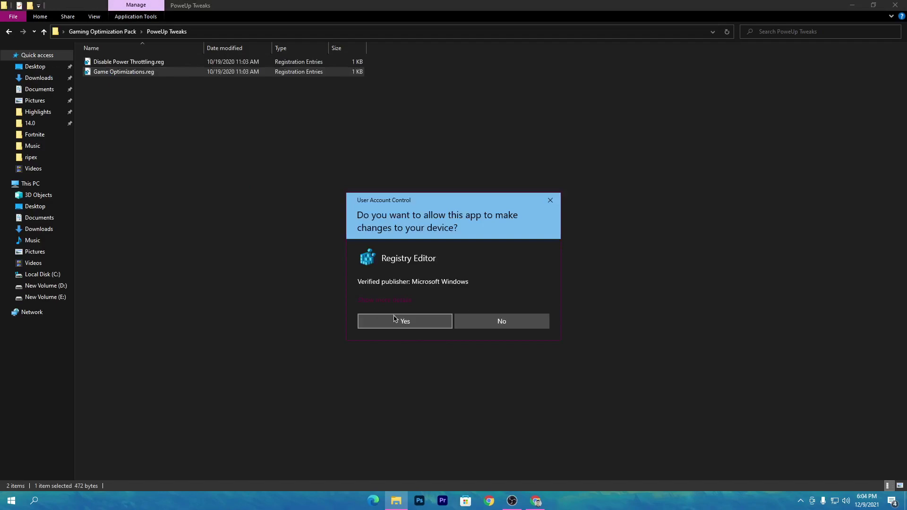
left_click(393, 319)
left_click(523, 264)
left_click(559, 252)
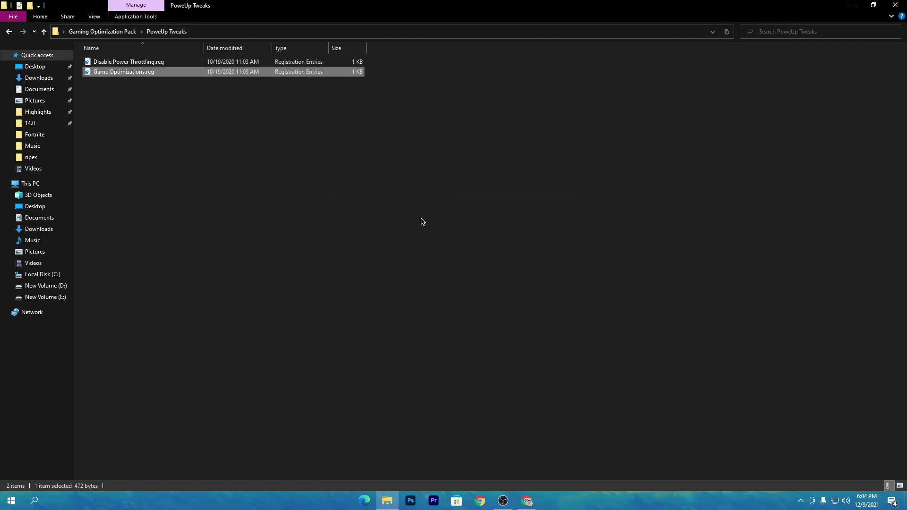
left_click(897, 4)
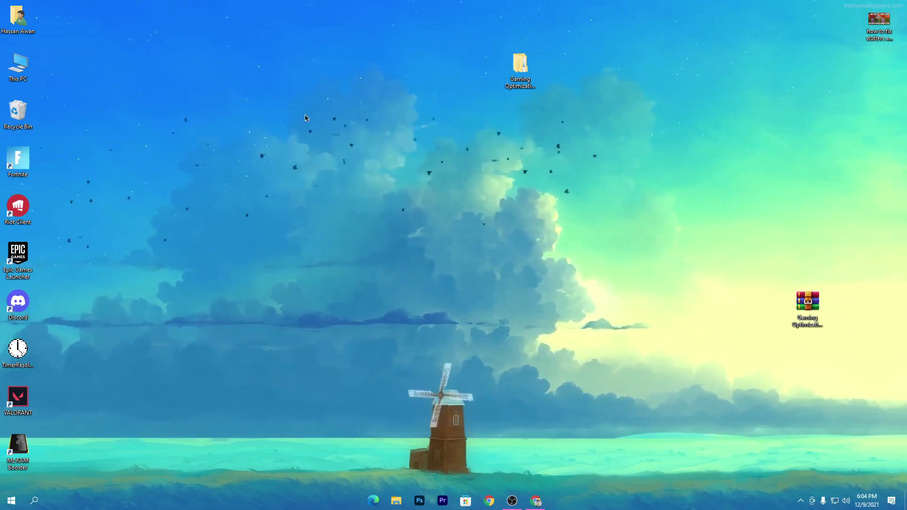
- Open the Windows graphics settings and try to add FortniteClient-Win64-Shipping.exe as a desktop app for graphics performance preference
right_click(333, 147)
left_click(365, 251)
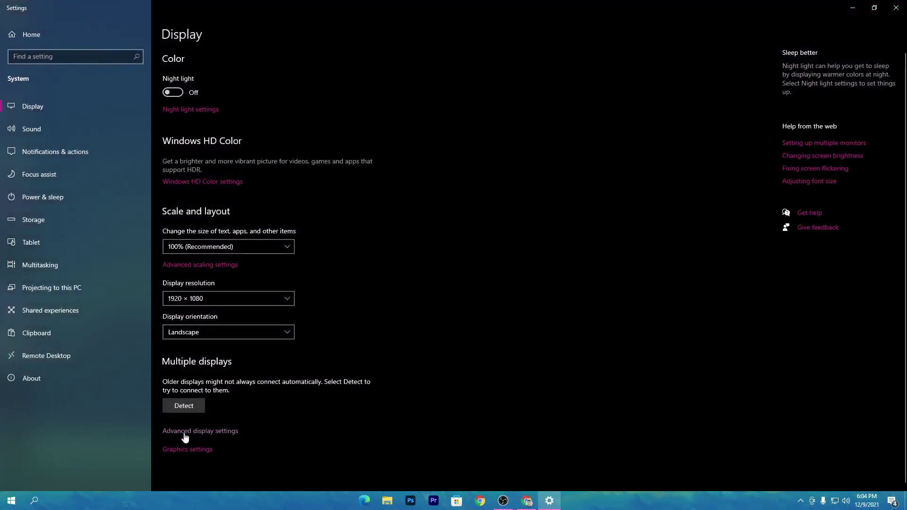
left_click(178, 451)
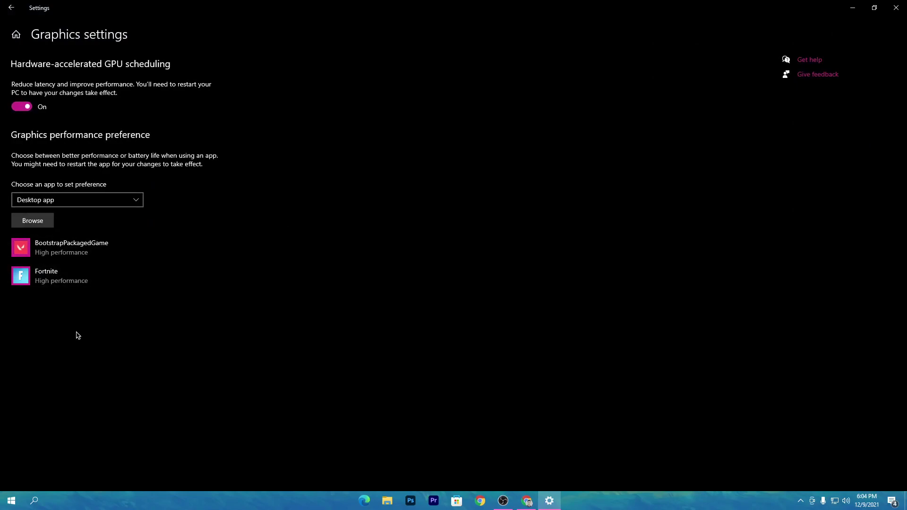
left_click(22, 222)
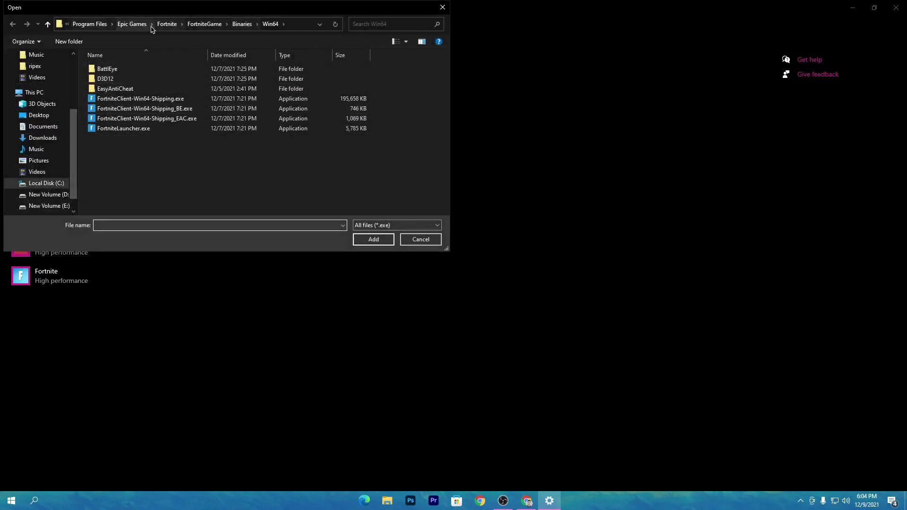
left_click(180, 99)
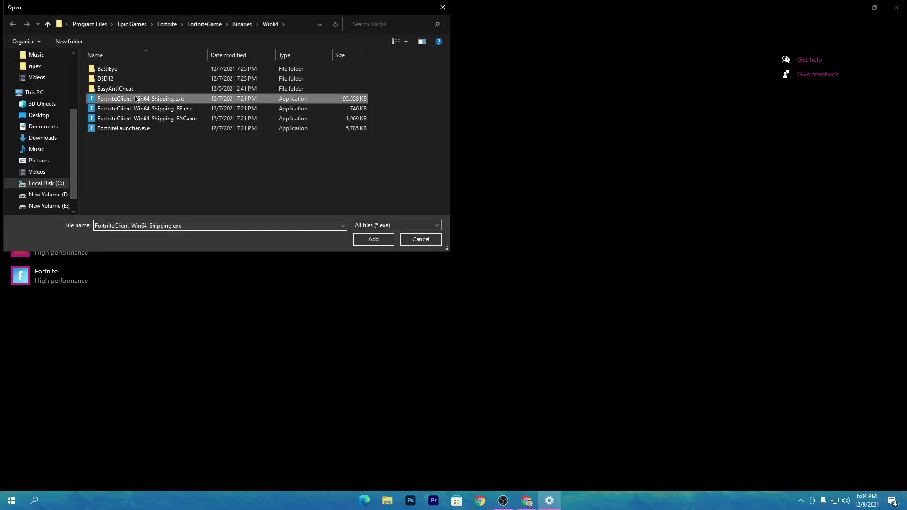
left_click(371, 240)
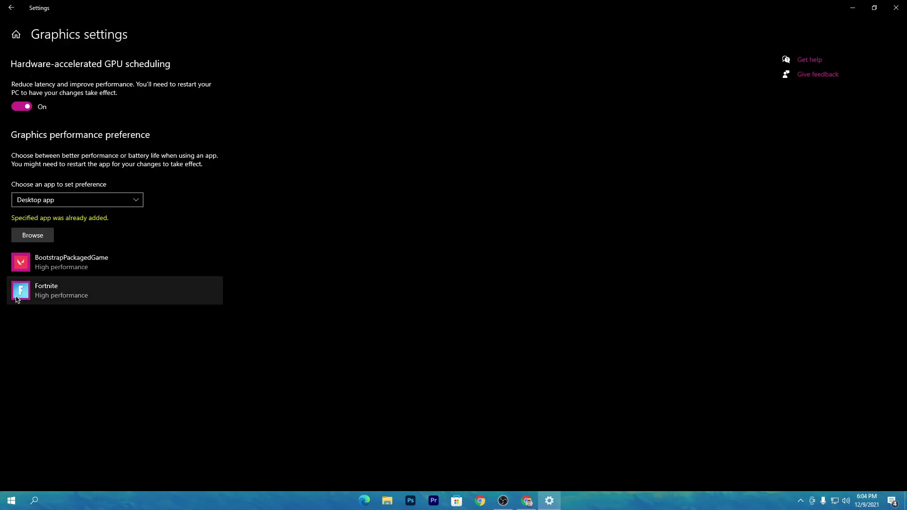
- Save Fortnite's graphics preference as High performance and close the Settings window
left_click(46, 295)
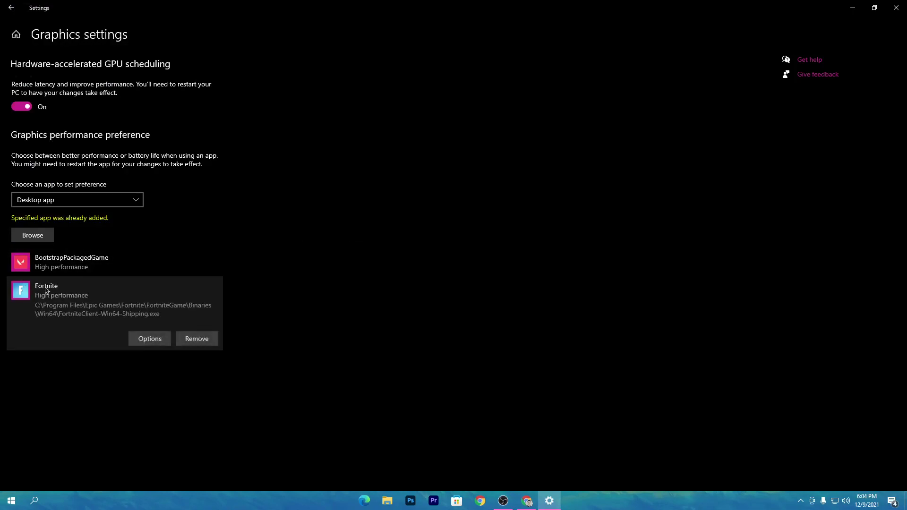
left_click(148, 340)
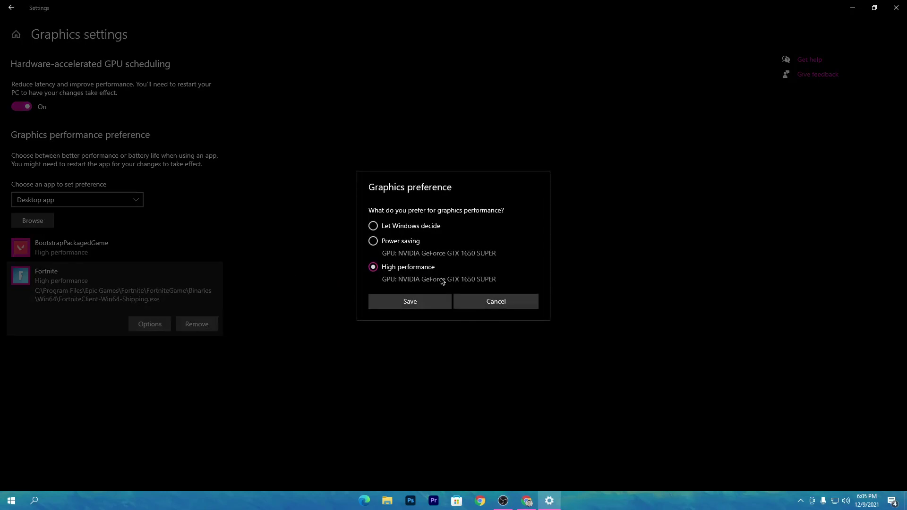
left_click(408, 304)
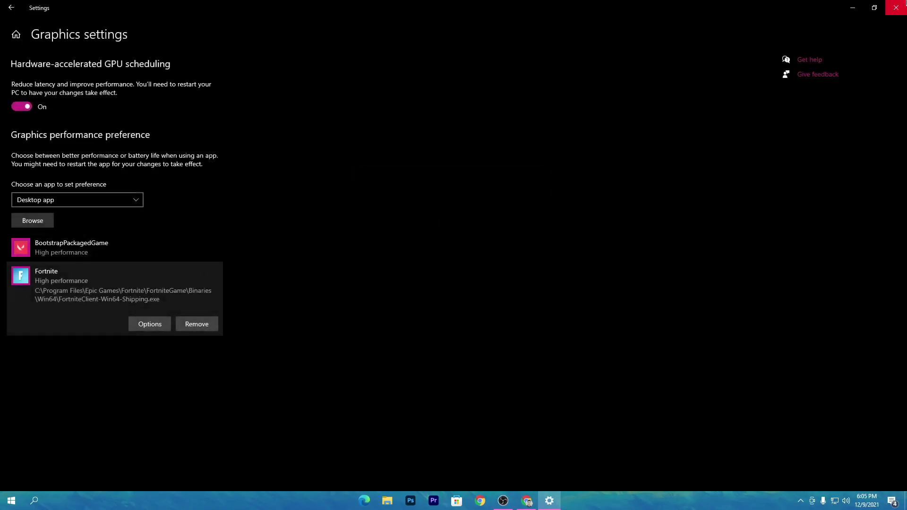
key("alt+F4")
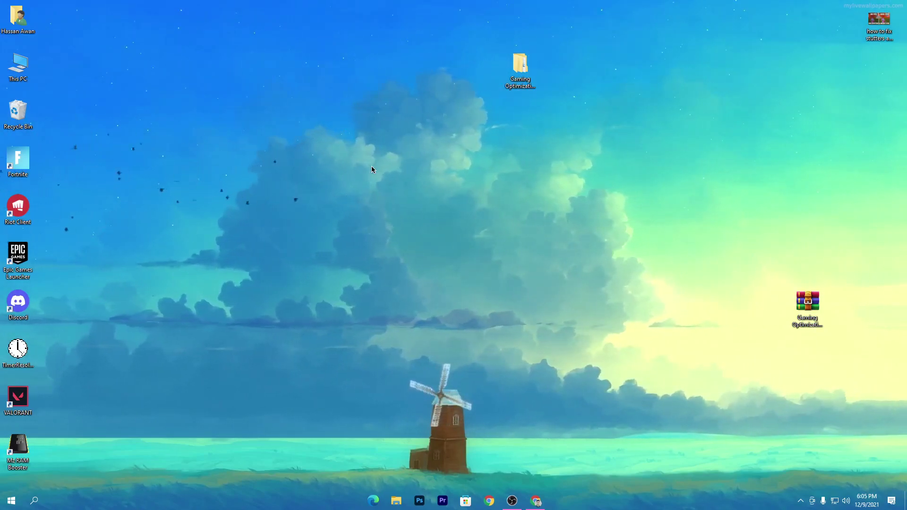
- Open the Windows Temp folder from the Run dialog, delete all the files and folders in it, and close the window
key("super+r")
type("temp")
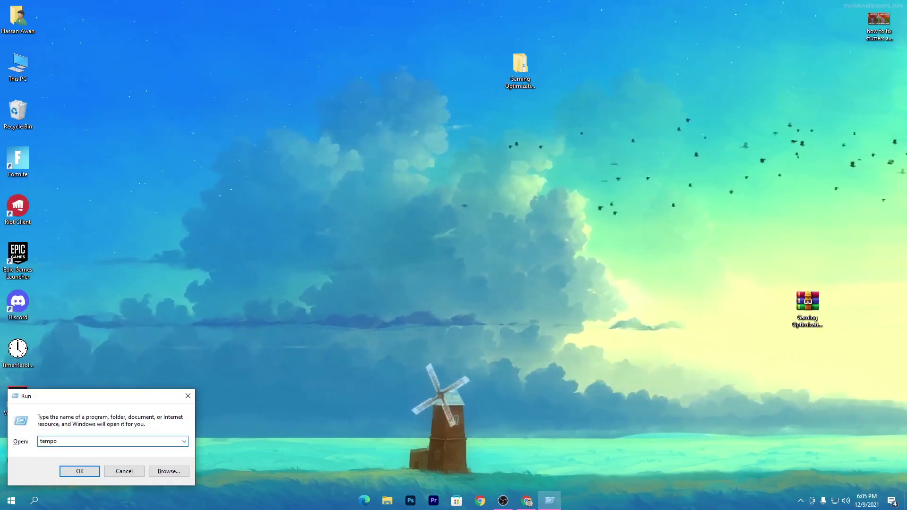
key("Return")
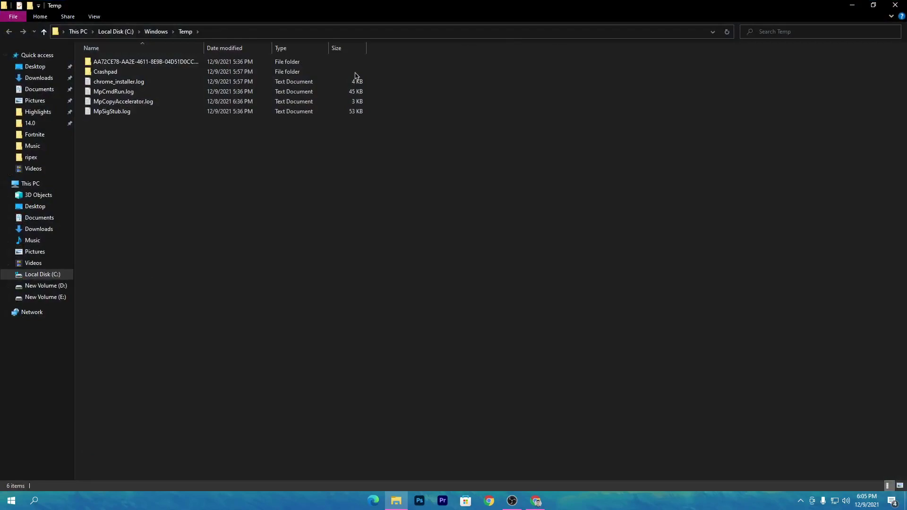
left_click_drag(152, 141, 396, 13)
right_click(164, 87)
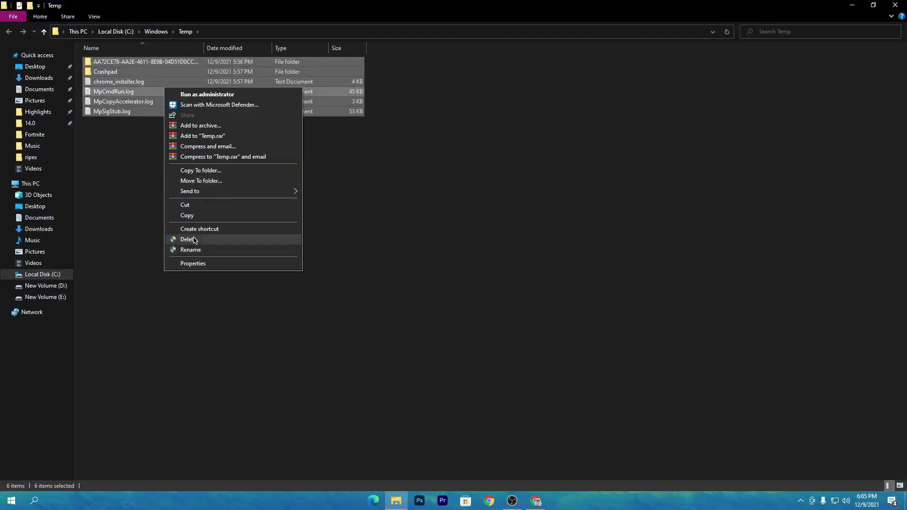
left_click(194, 240)
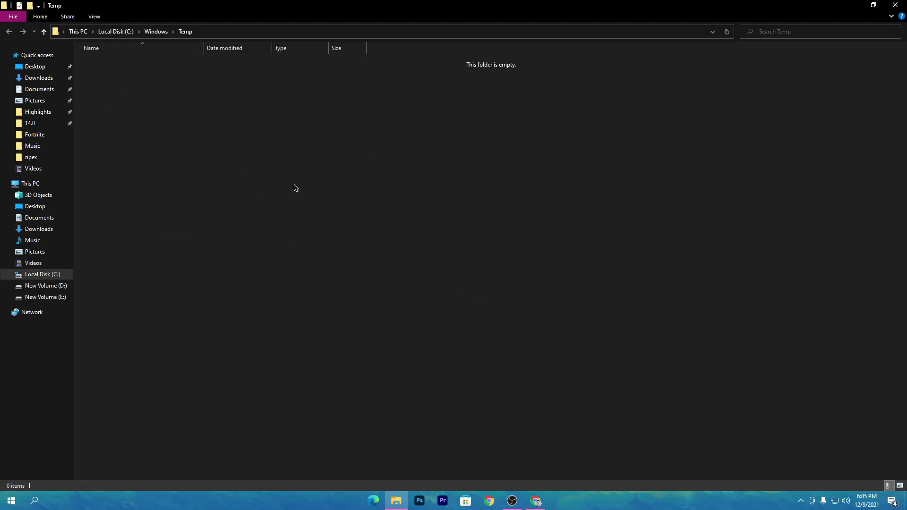
left_click(895, 5)
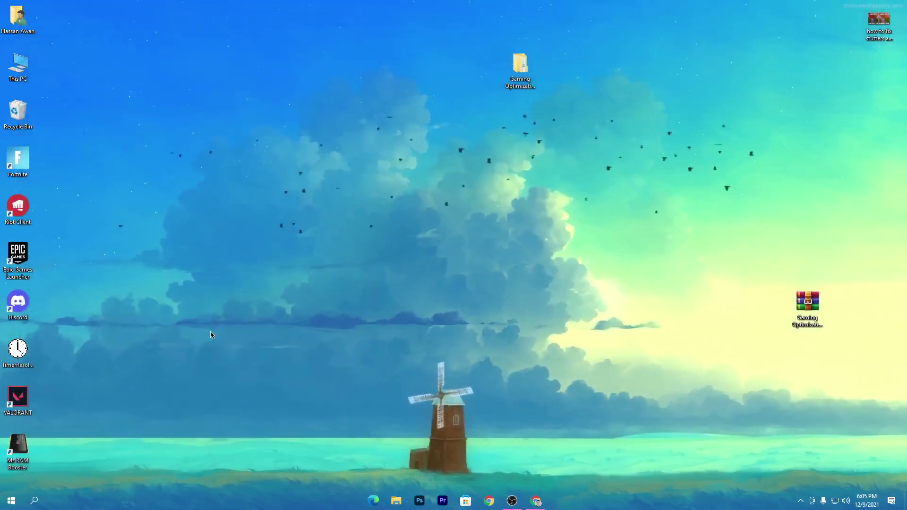
- Launch msconfig and set the number of processors to 8 in the advanced boot options, saving the configuration
key("super+r")
type("ms")
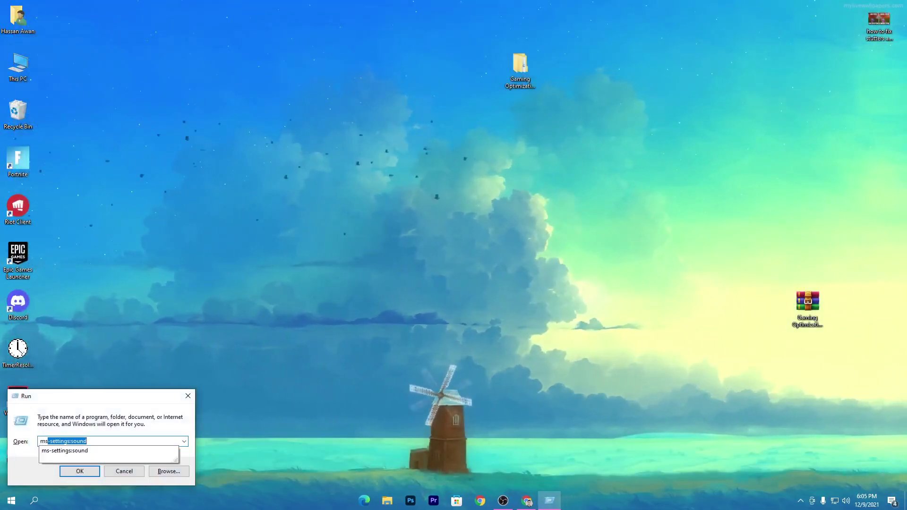
type("config")
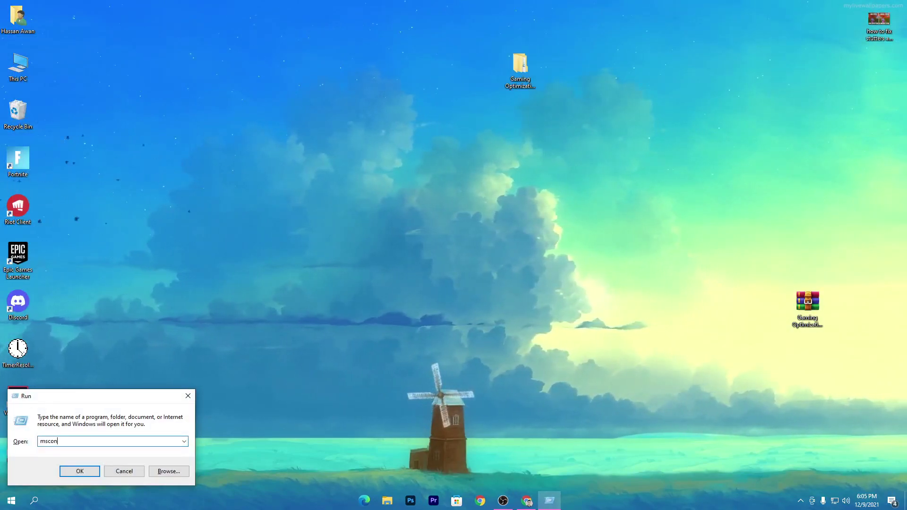
key("Return")
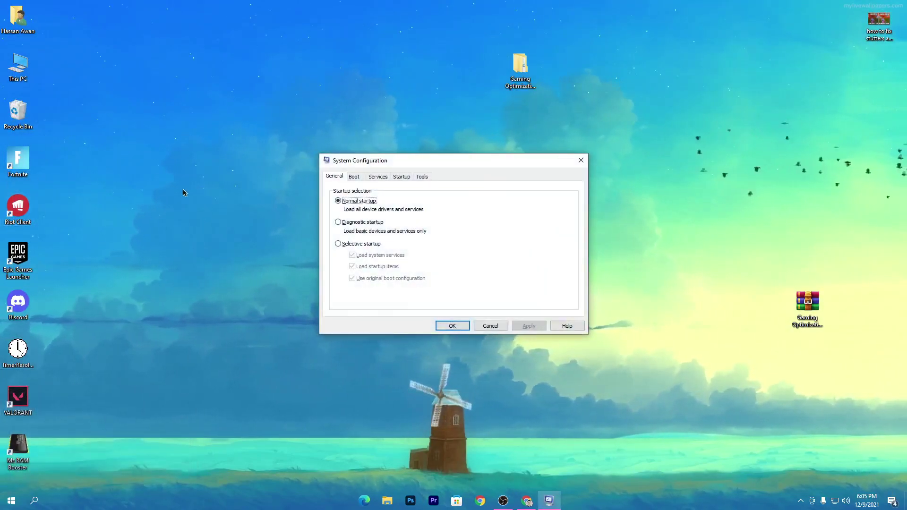
left_click(355, 177)
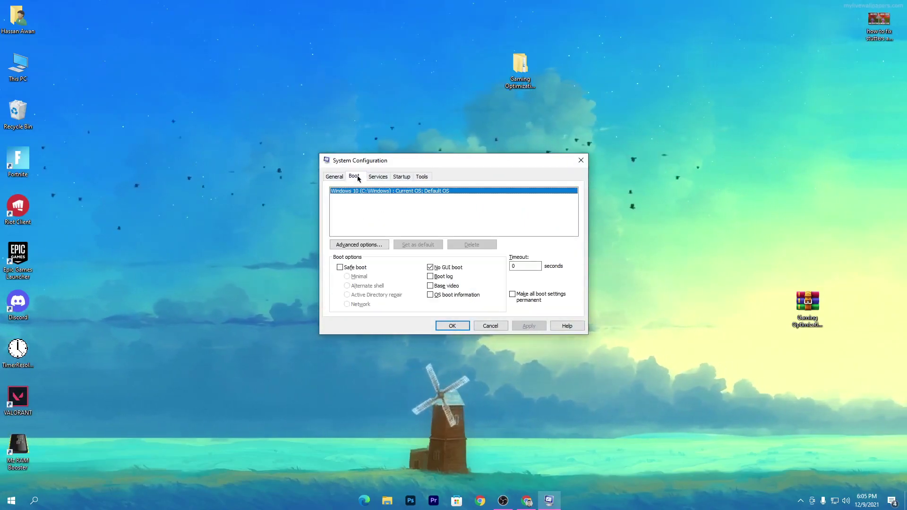
left_click(349, 245)
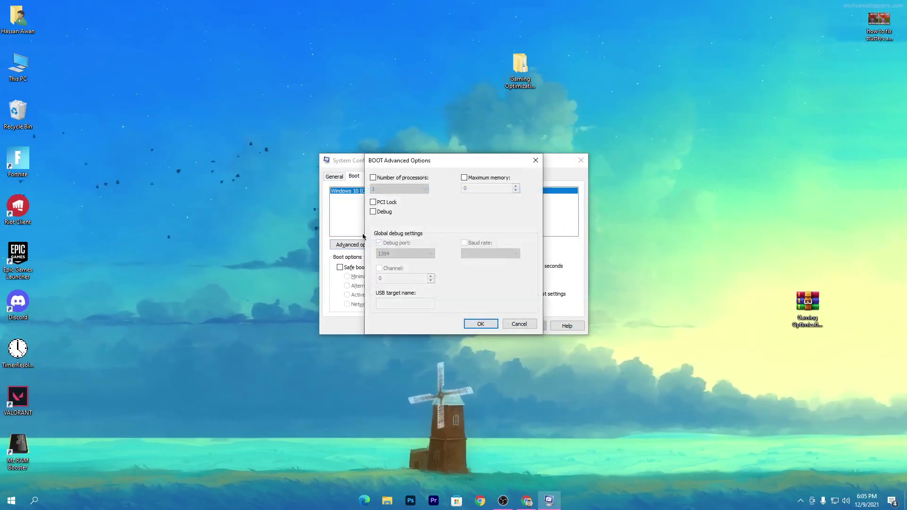
left_click(380, 178)
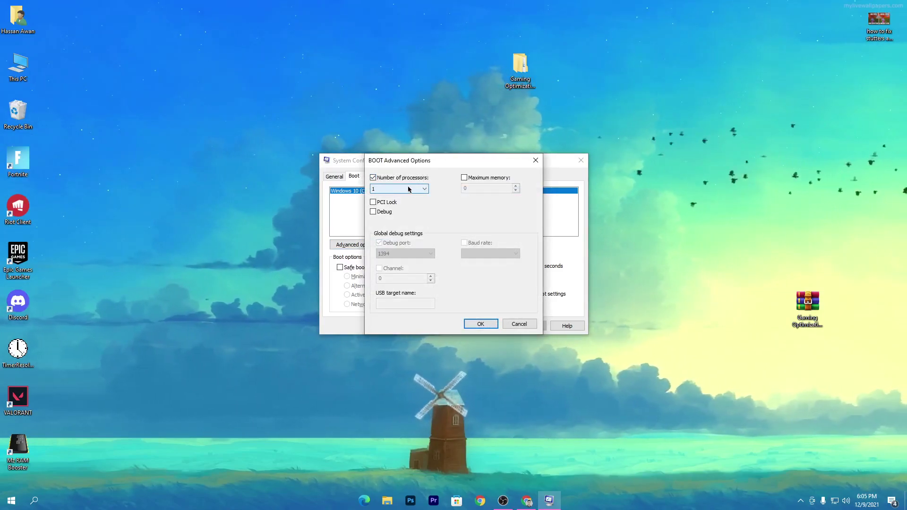
left_click(408, 188)
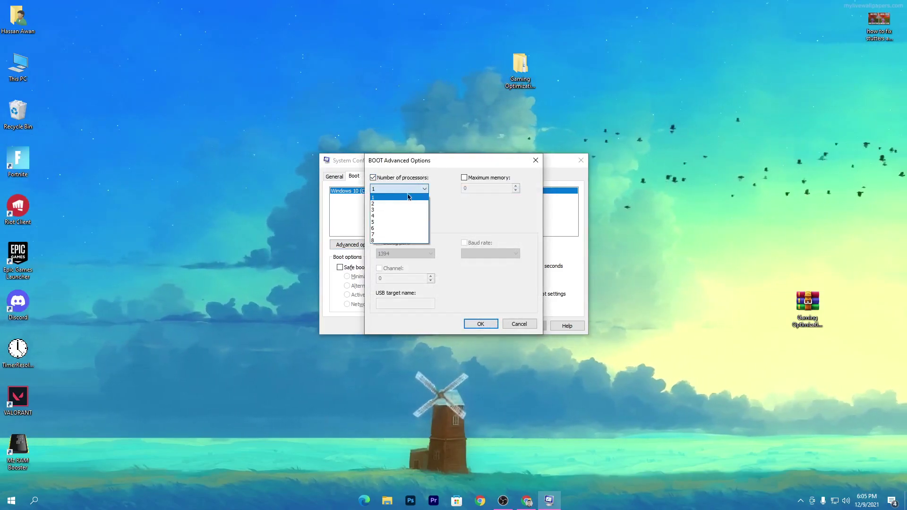
left_click(382, 241)
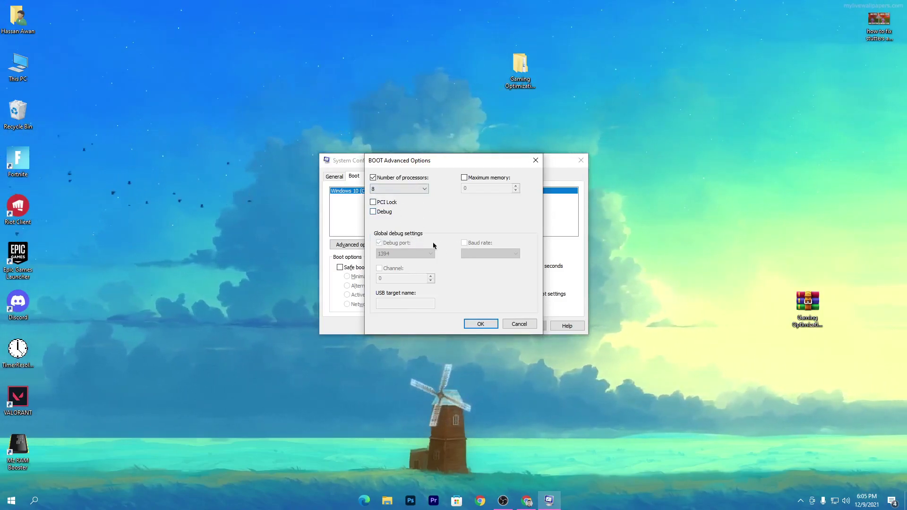
left_click(481, 325)
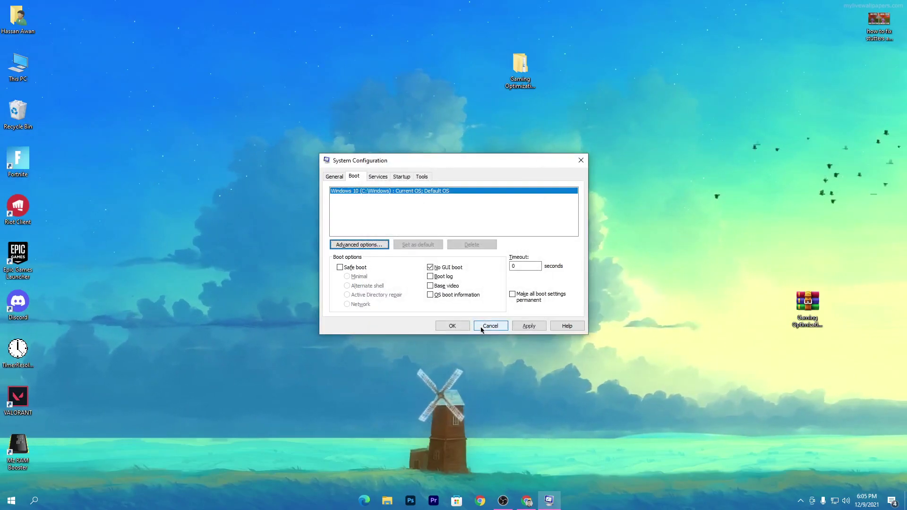
left_click(452, 326)
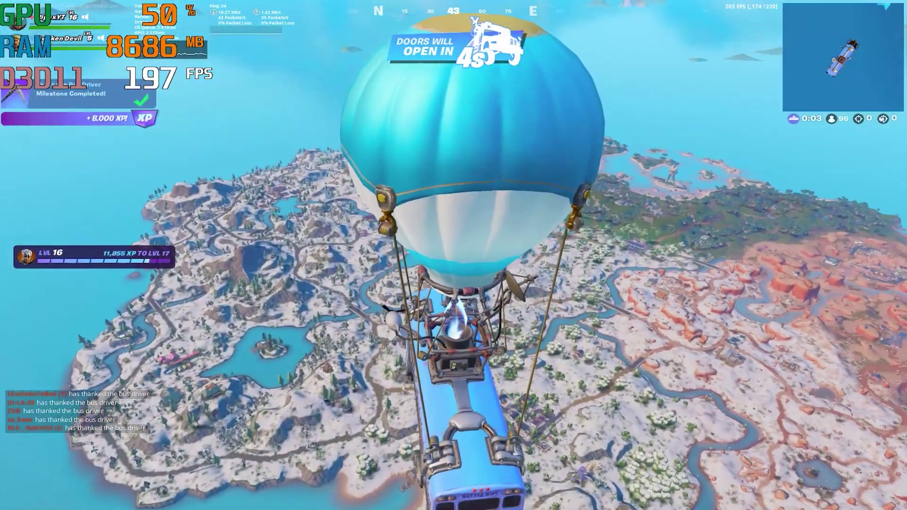
key("m")
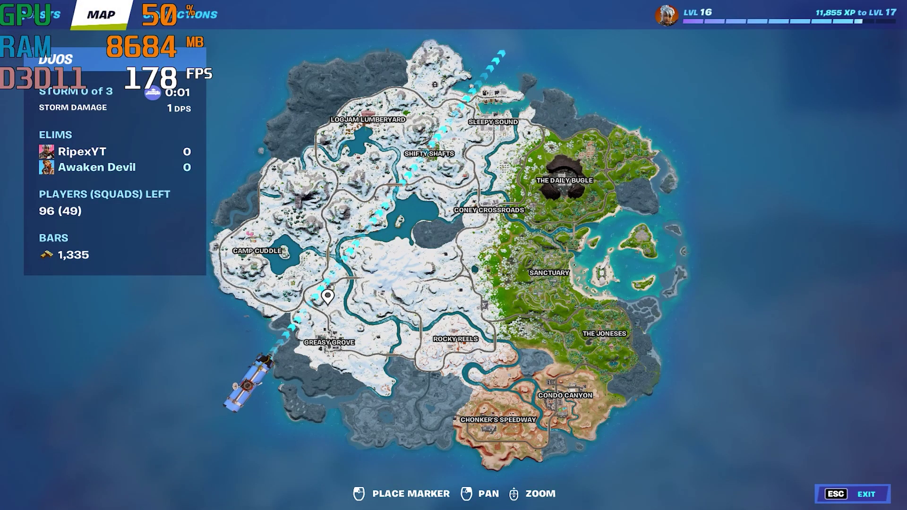
left_click(439, 220)
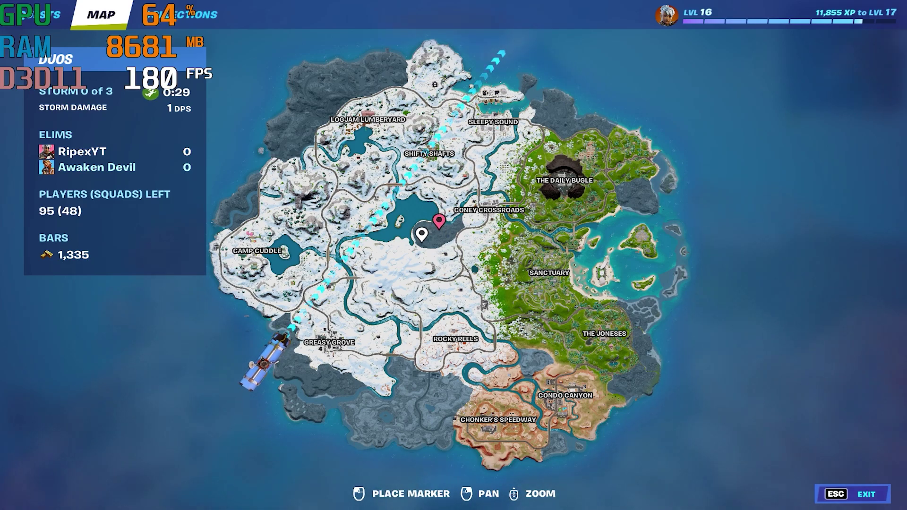
left_click(433, 222)
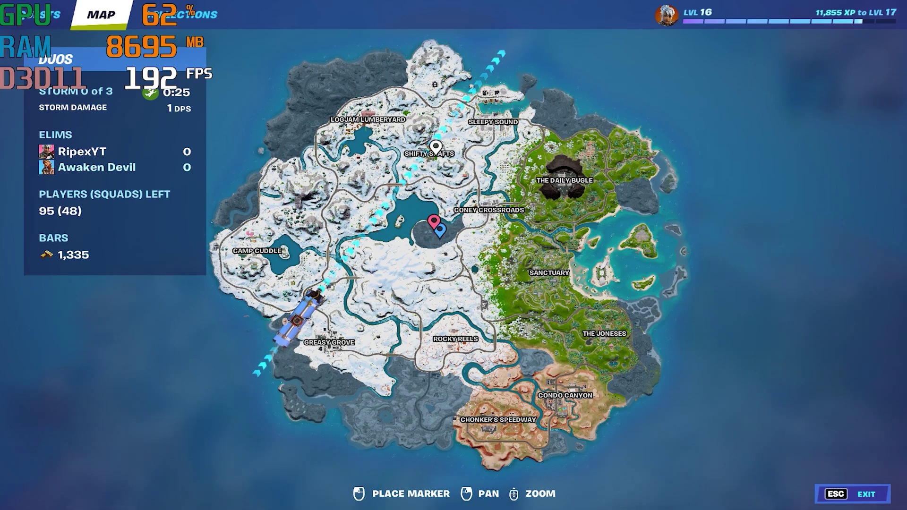
key("Escape")
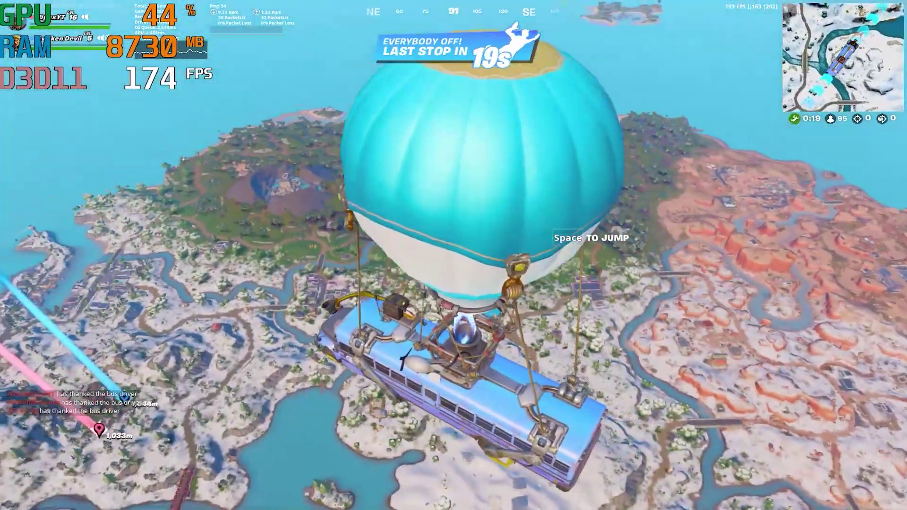
key("space")
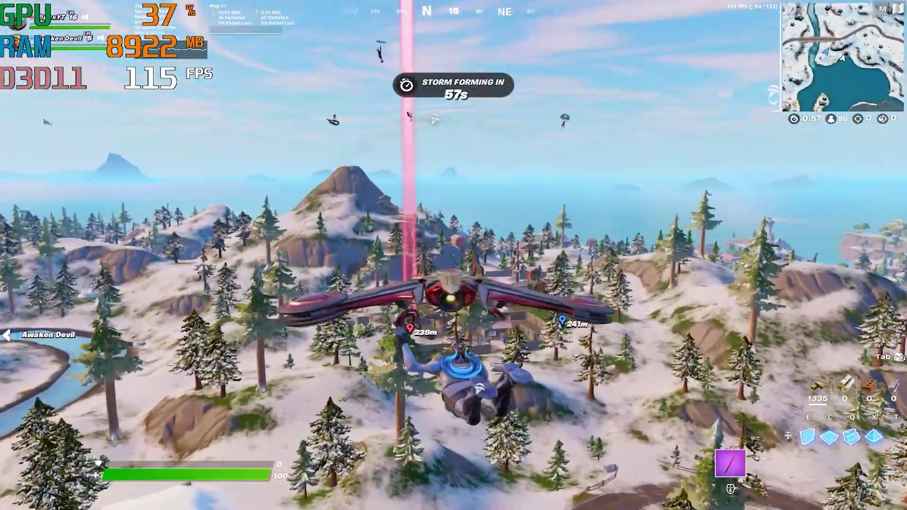
key("space")
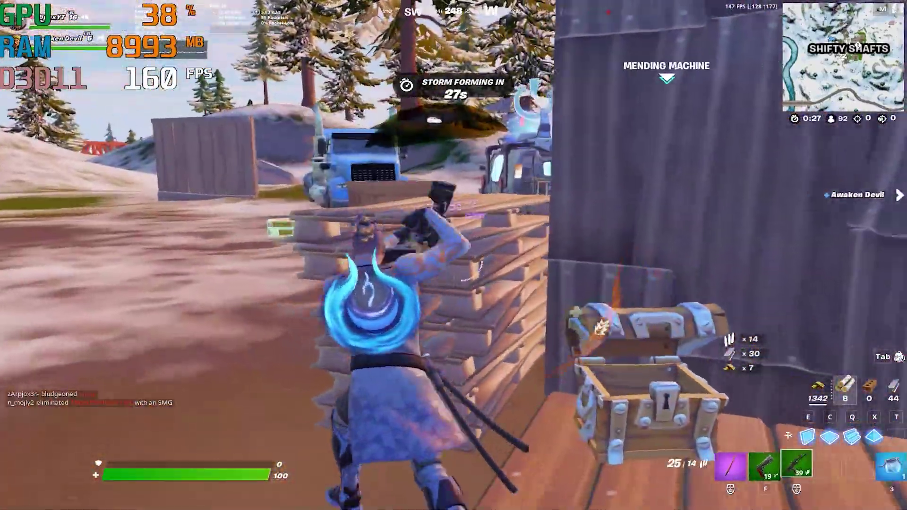
key("w")
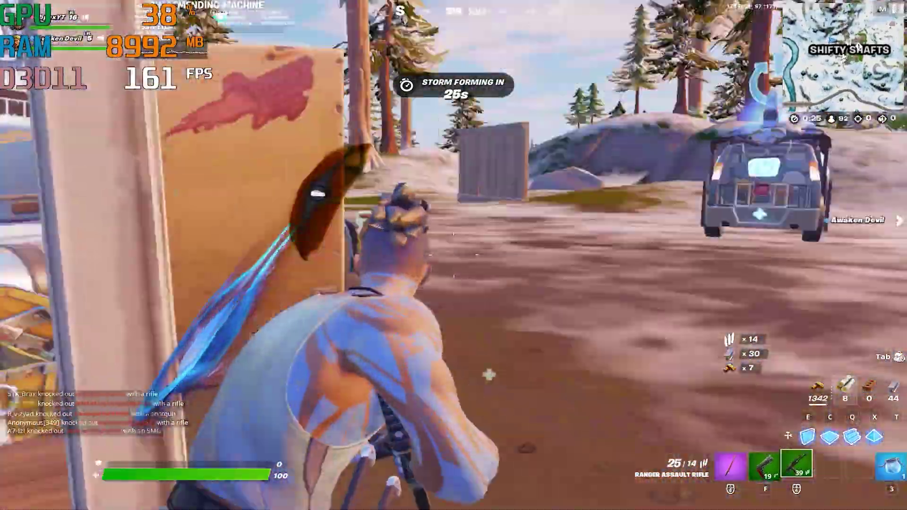
key("space")
key("alt")
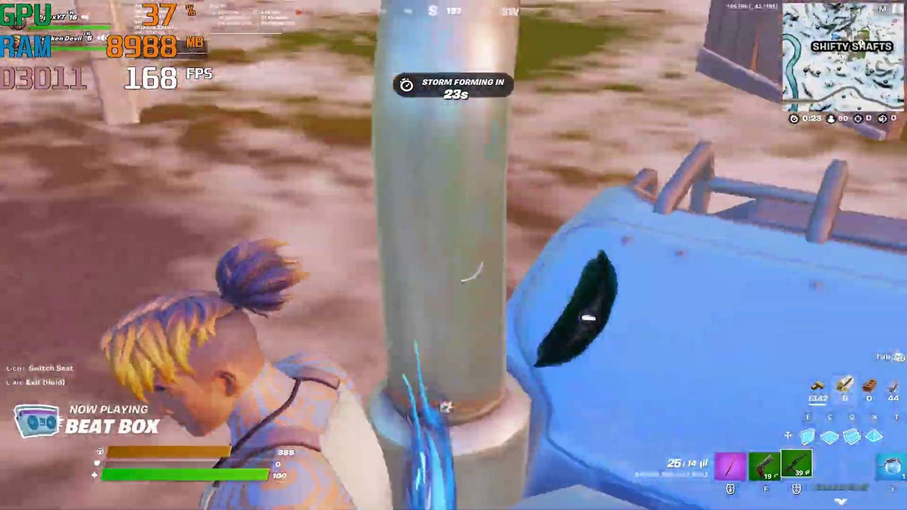
key("alt")
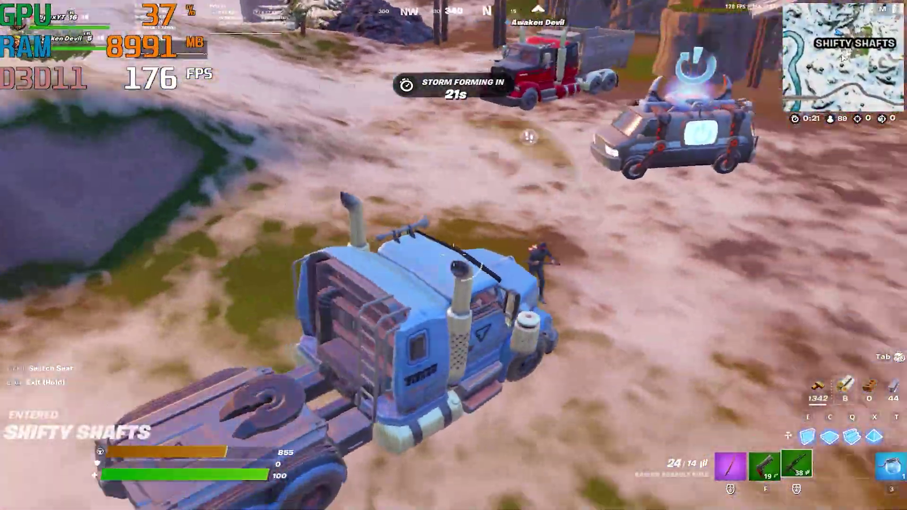